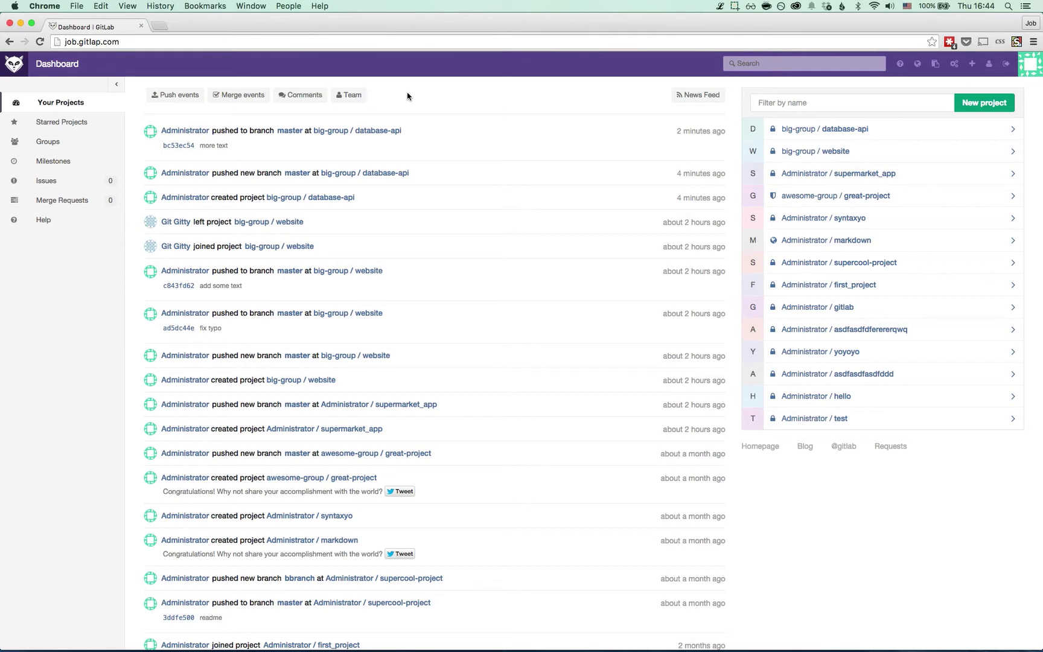
- Star the supermarket_app project and open the dashboard's list of starred projects
click(871, 174)
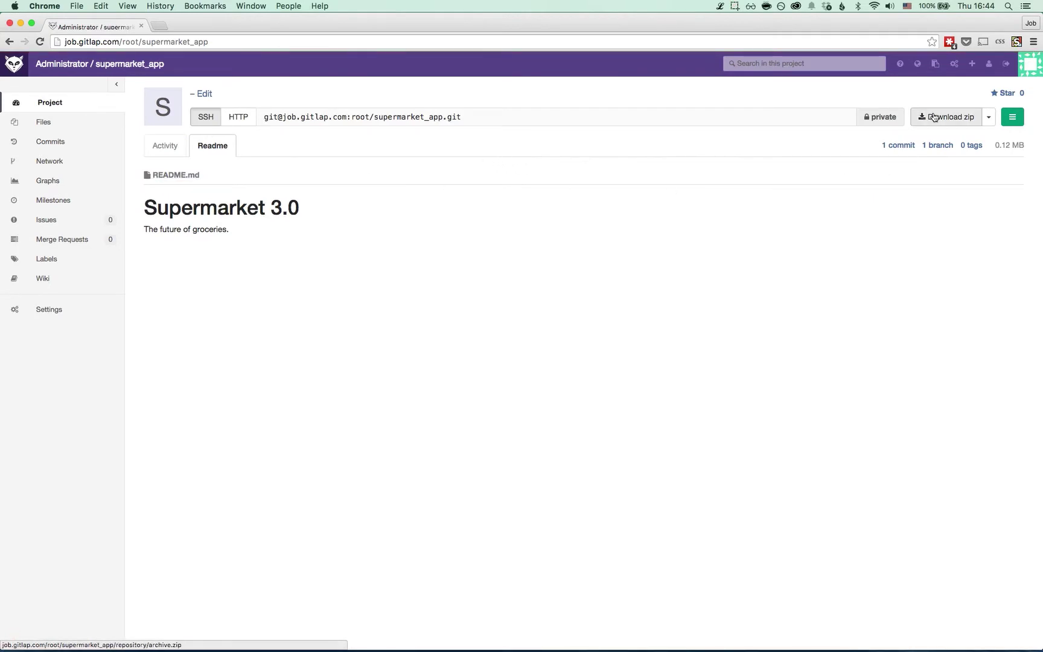
click(1006, 93)
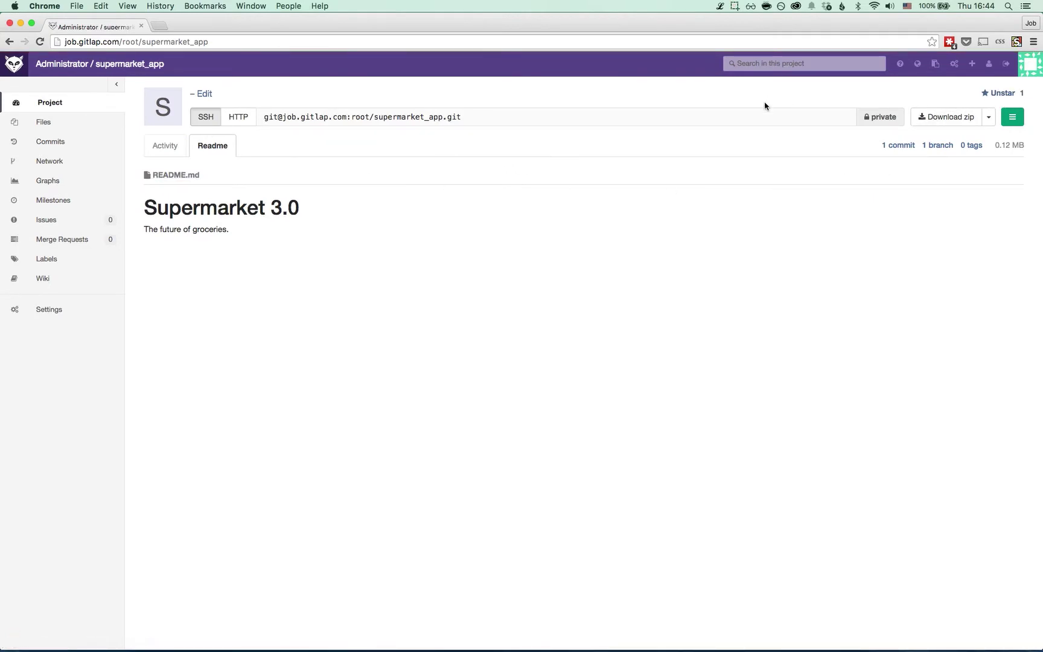
click(13, 63)
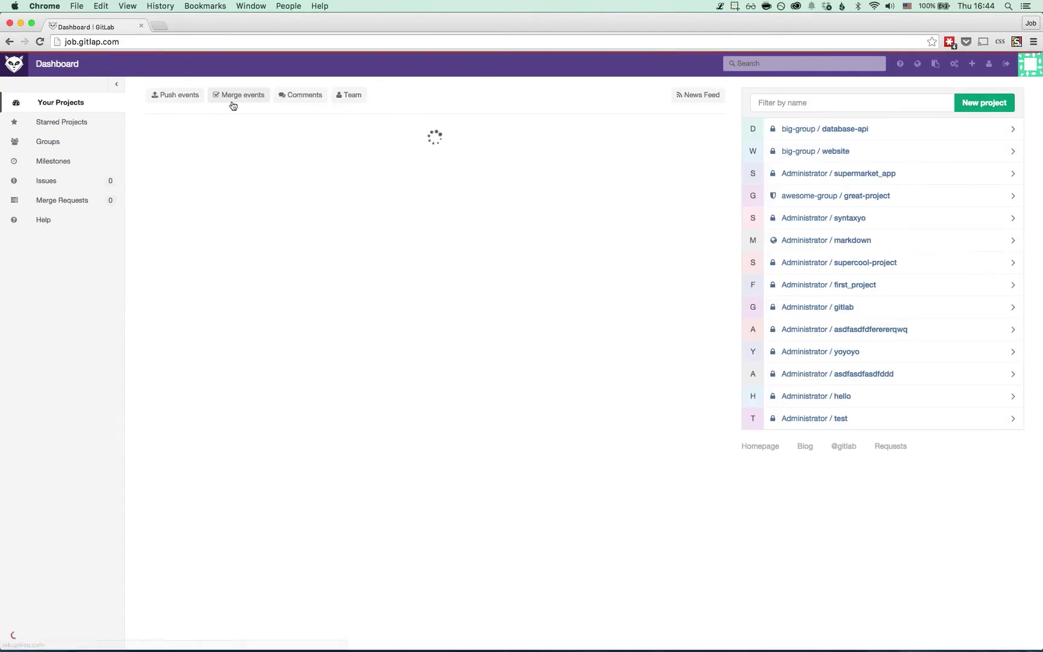
click(76, 126)
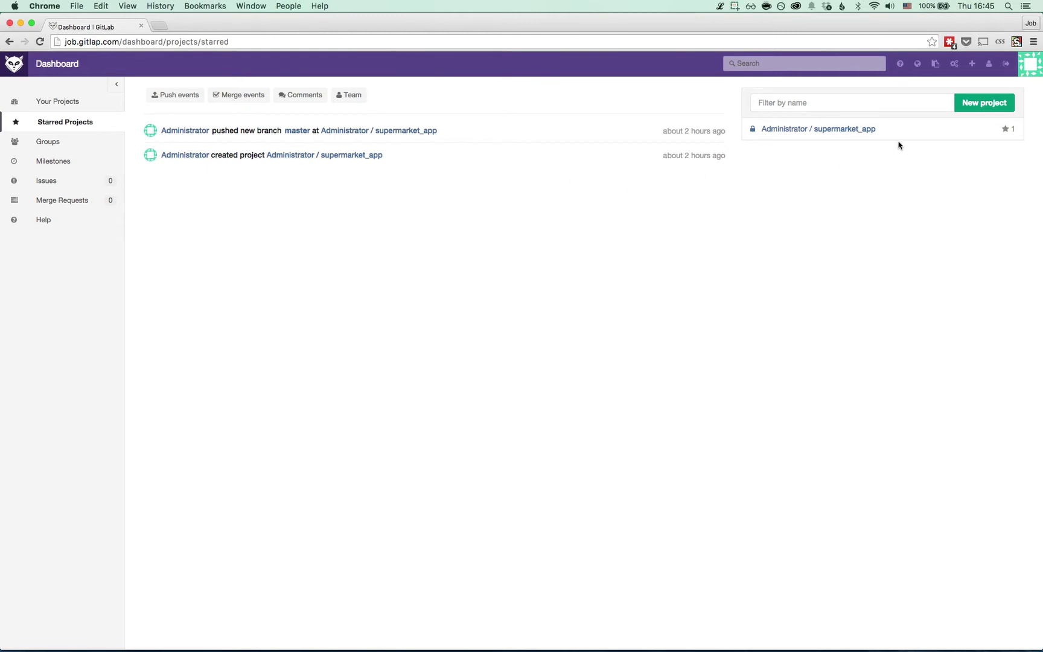
- Create a private project with the path simple_project_1 in the big-group namespace
click(971, 64)
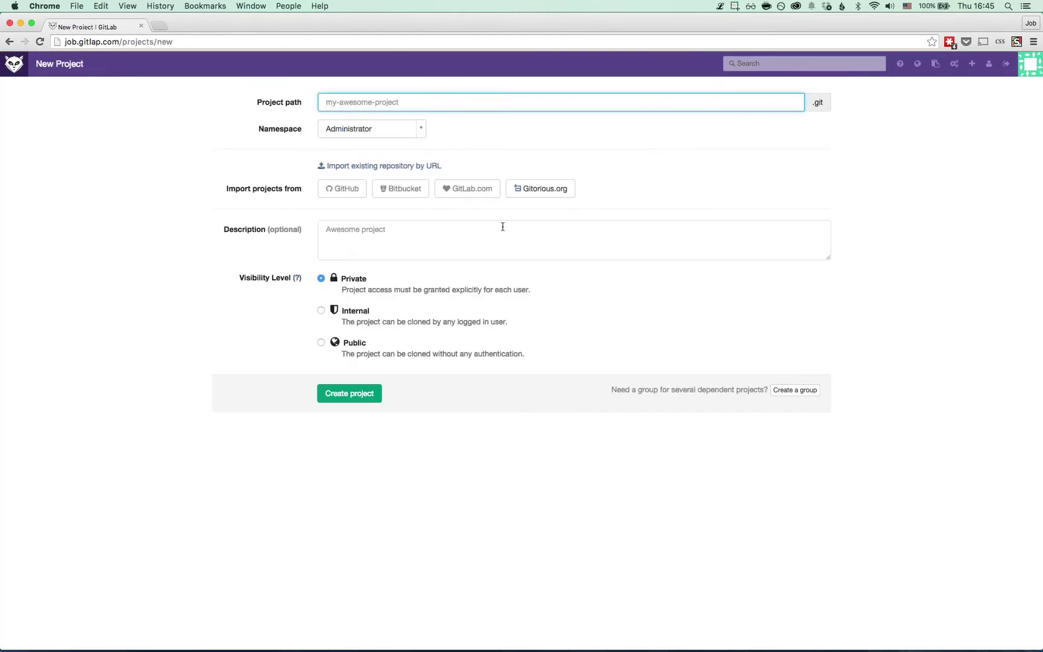
text(simple_project_1)
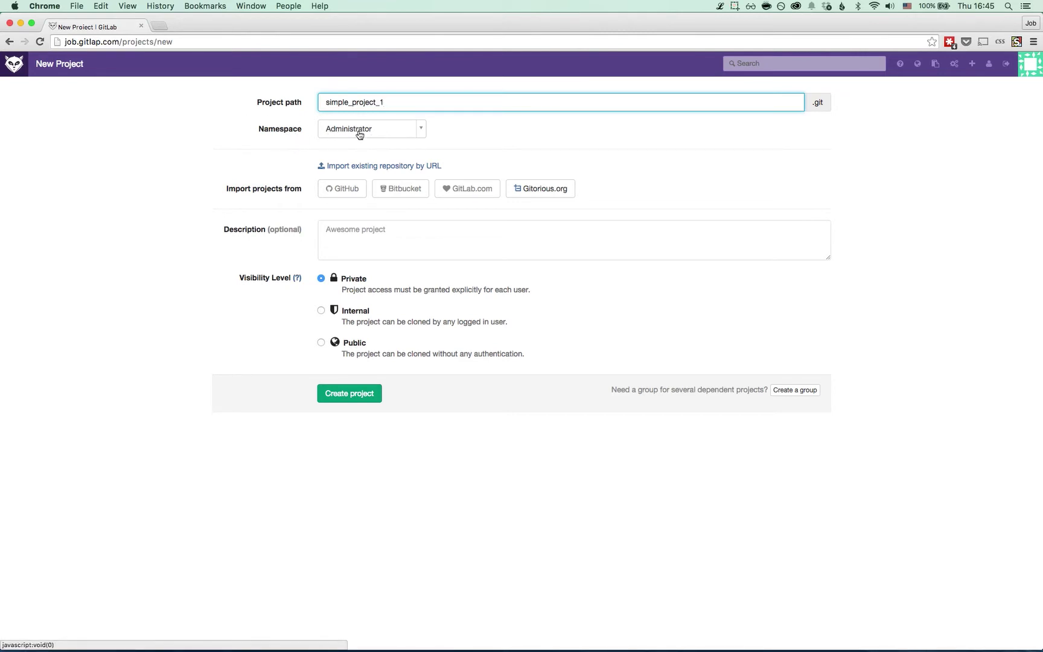
click(379, 136)
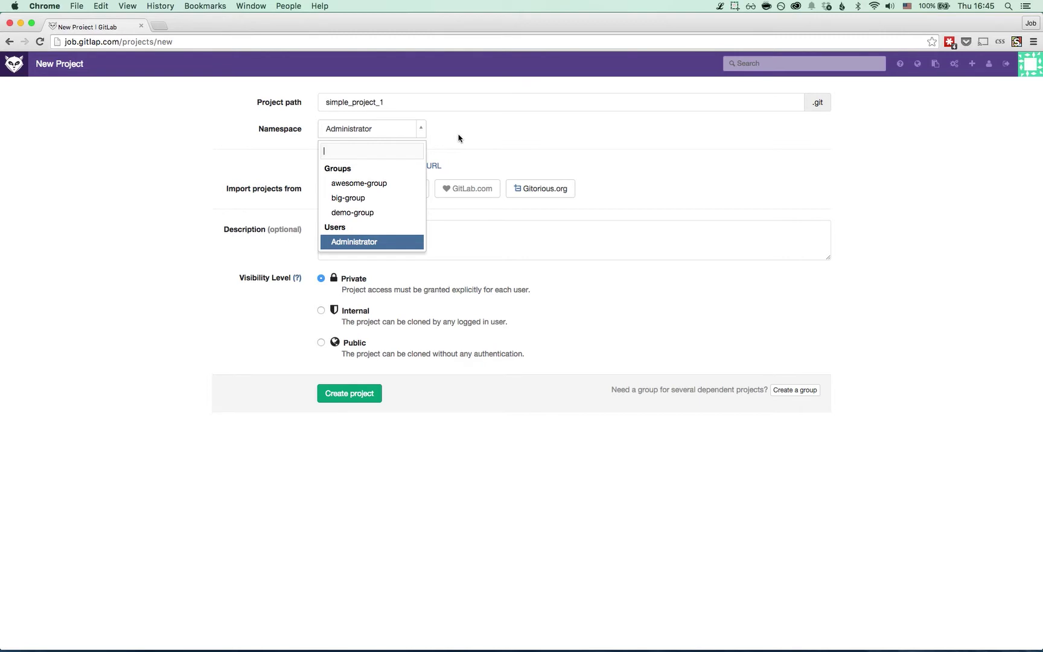
click(356, 199)
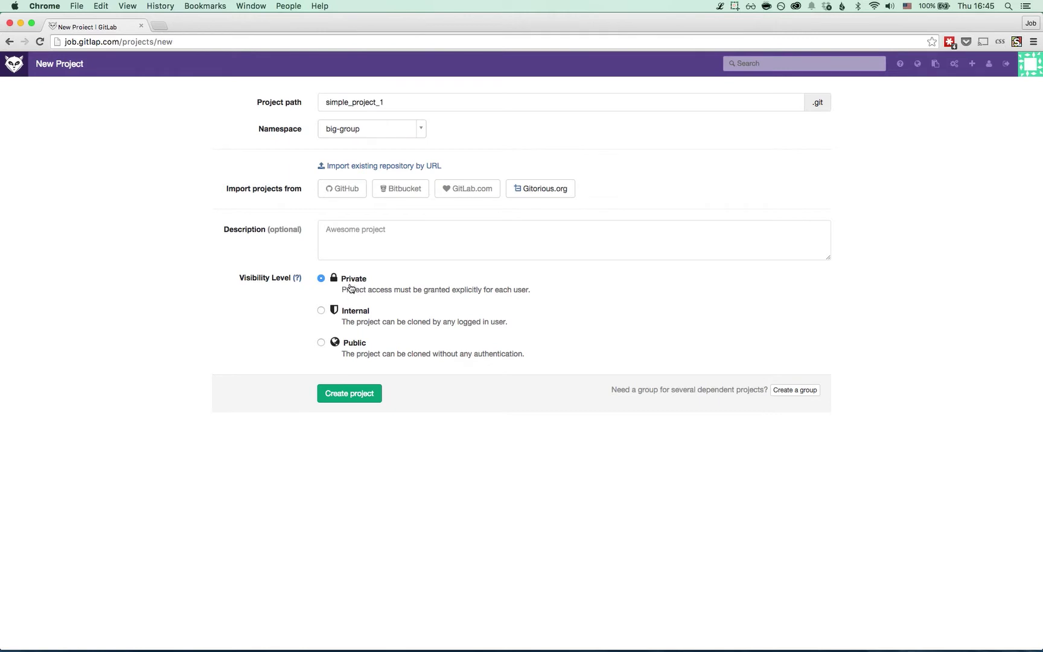
click(370, 398)
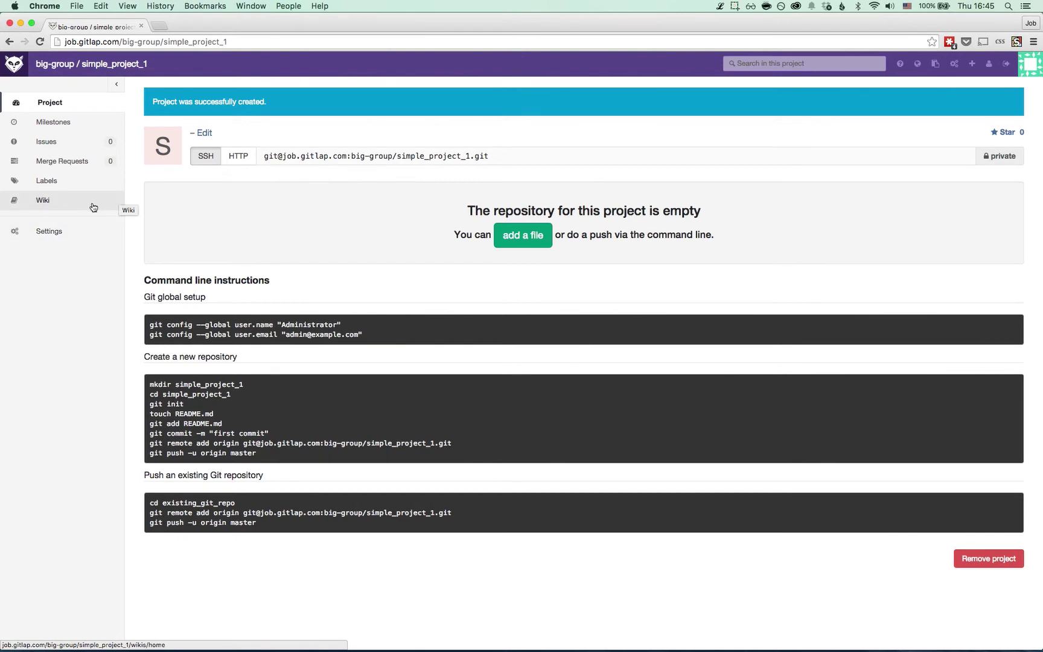
- Examine big-group's activity, its projects, and the access roles of its group members
click(57, 66)
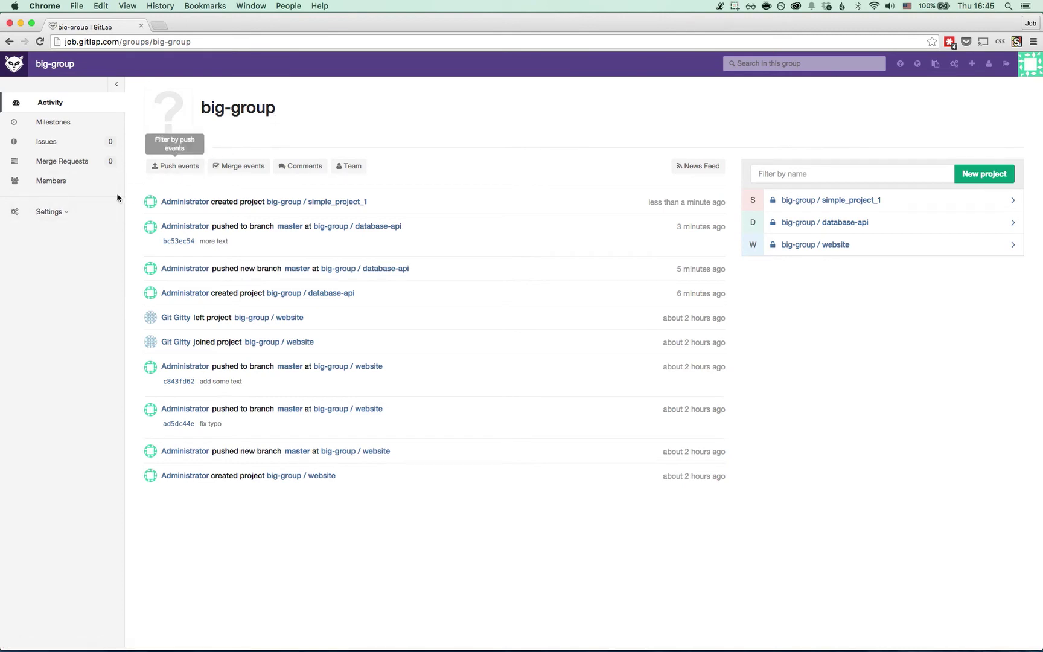
click(81, 187)
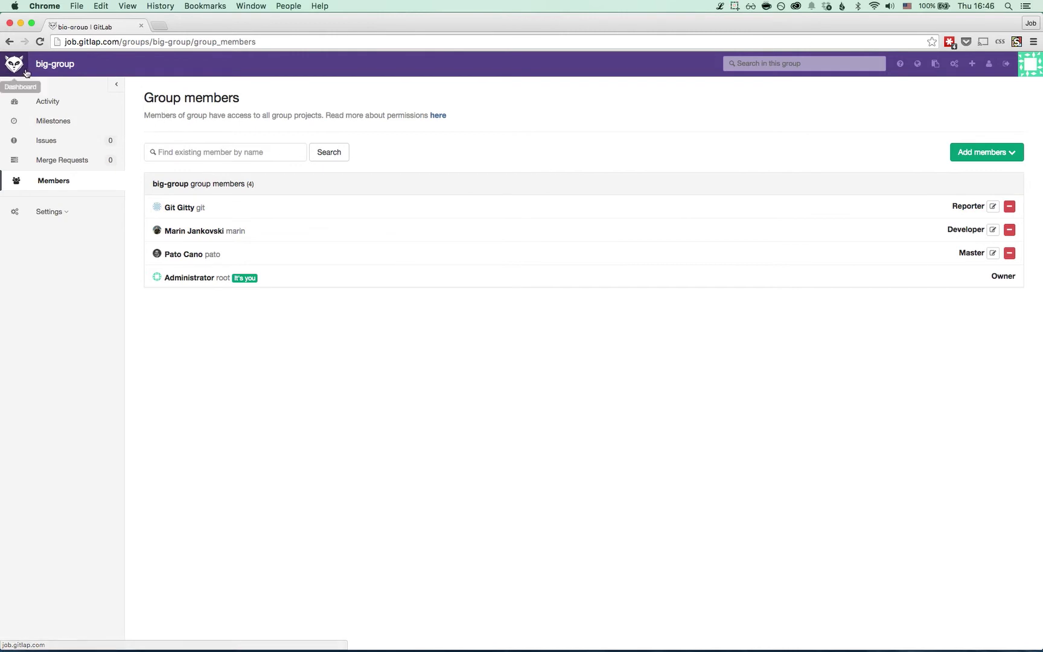
click(61, 106)
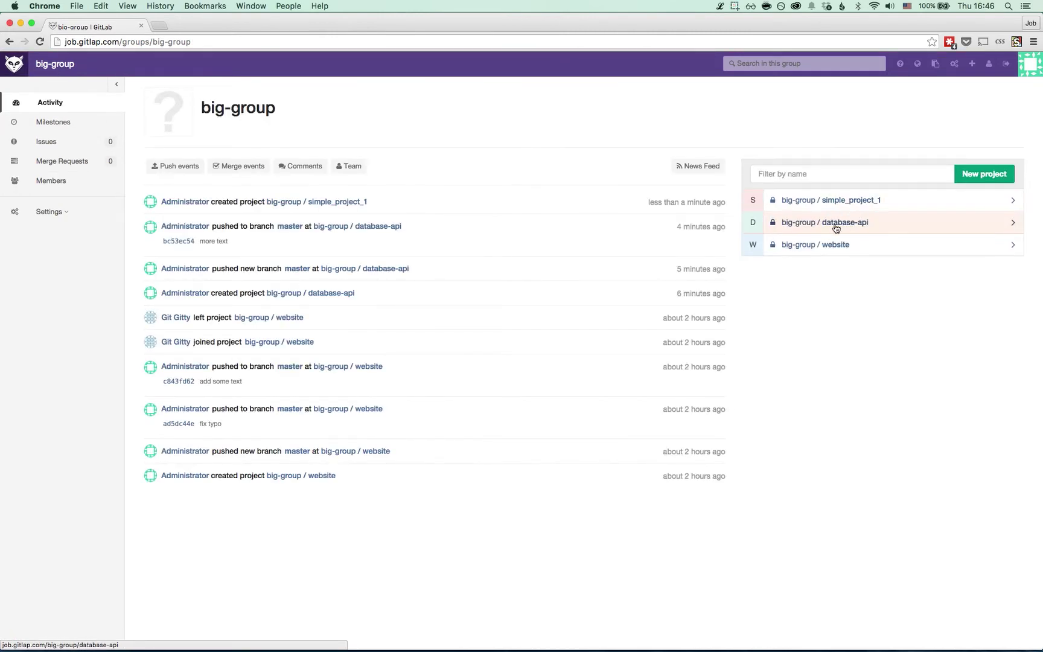
click(72, 181)
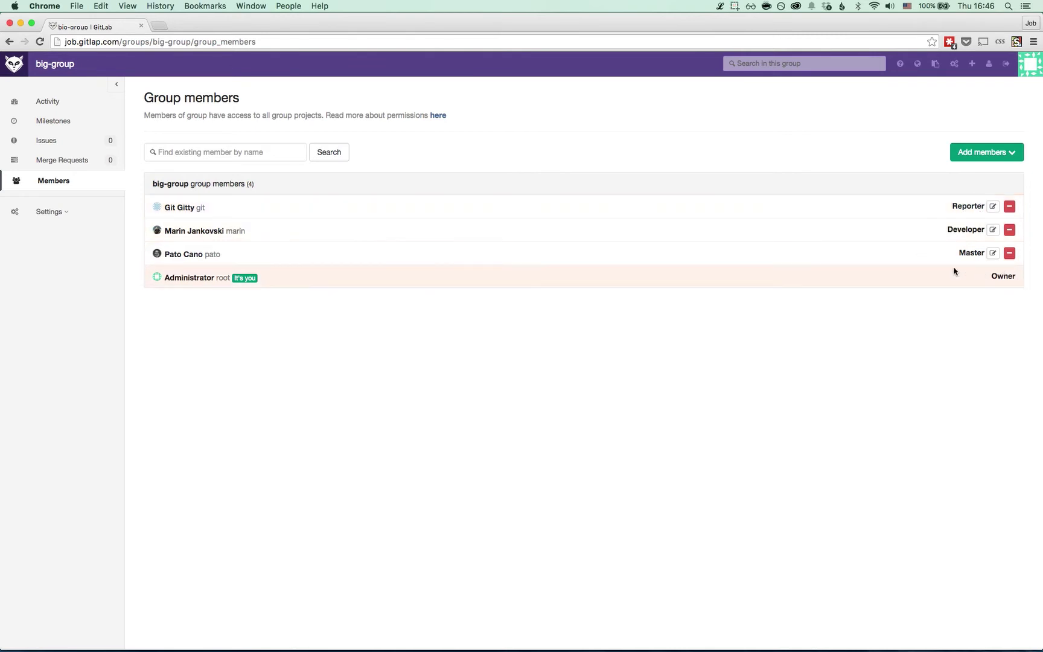
click(86, 104)
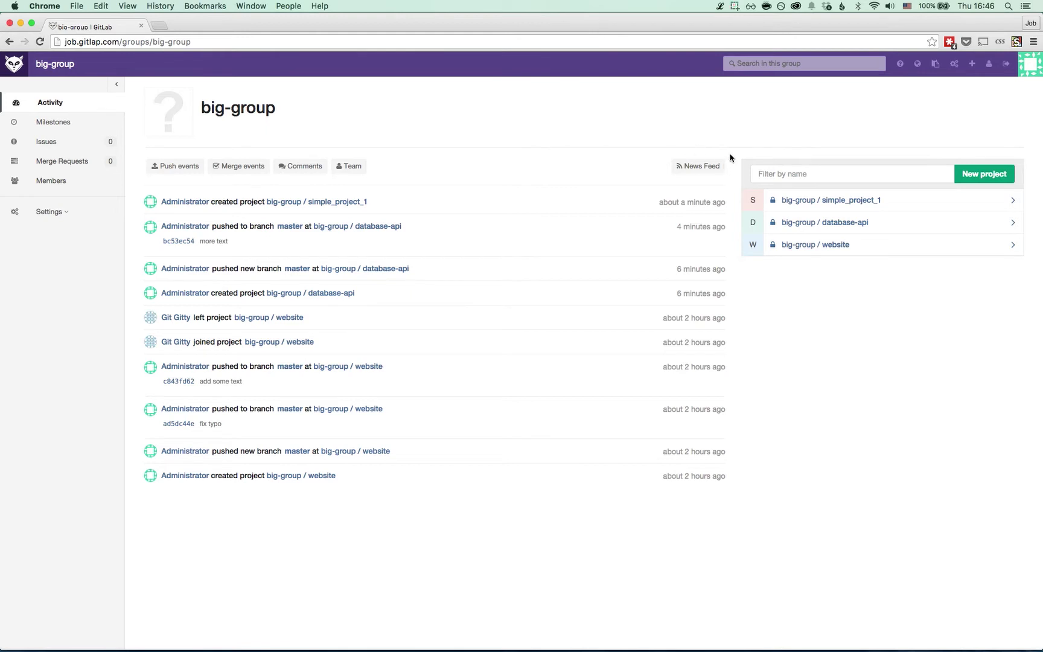
click(54, 182)
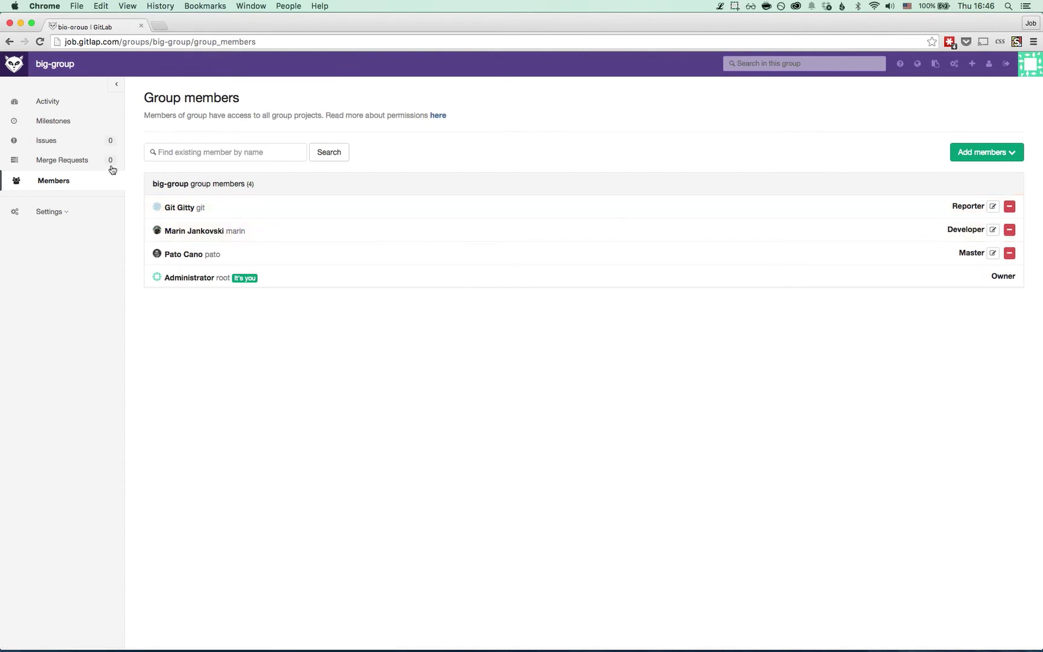
click(75, 115)
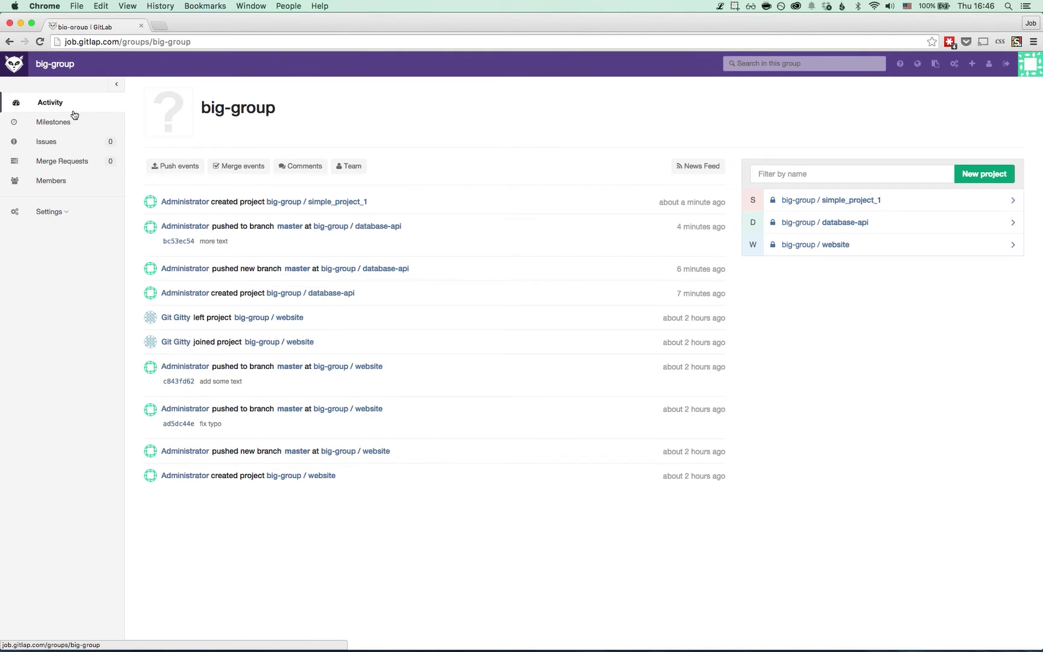
- Add the big-group member who has the Developer role to the website project's own members with Master access
click(844, 244)
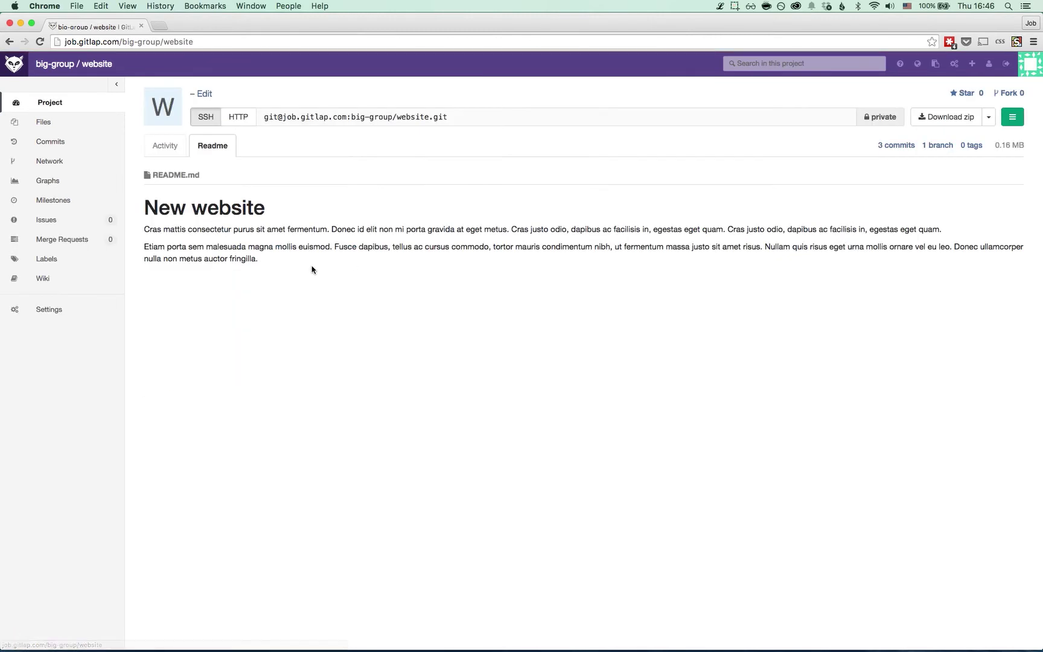
click(33, 308)
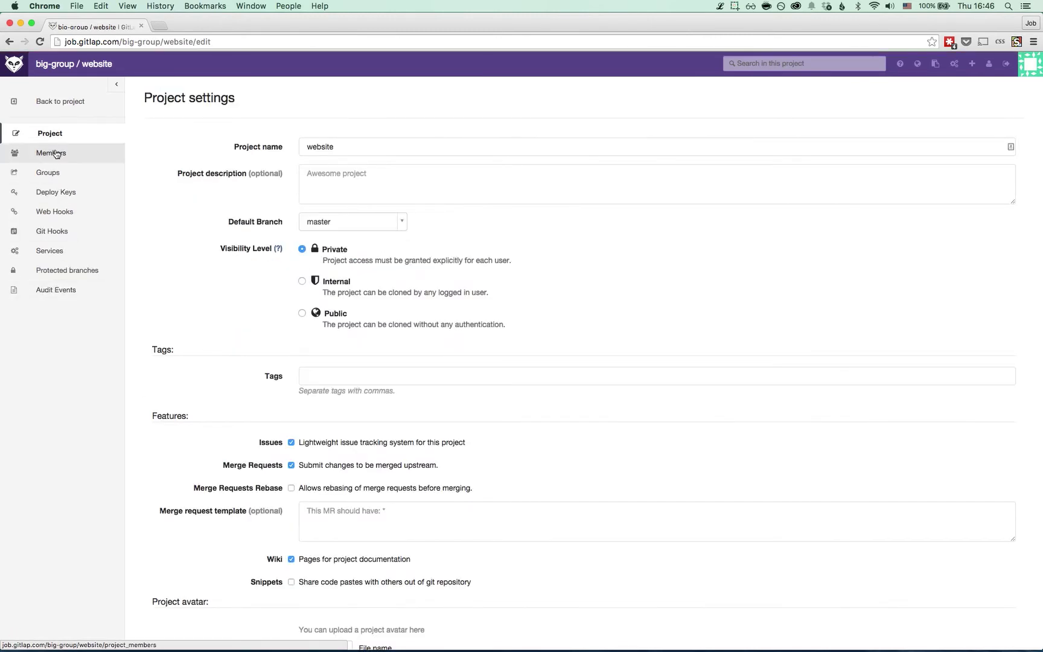
click(55, 152)
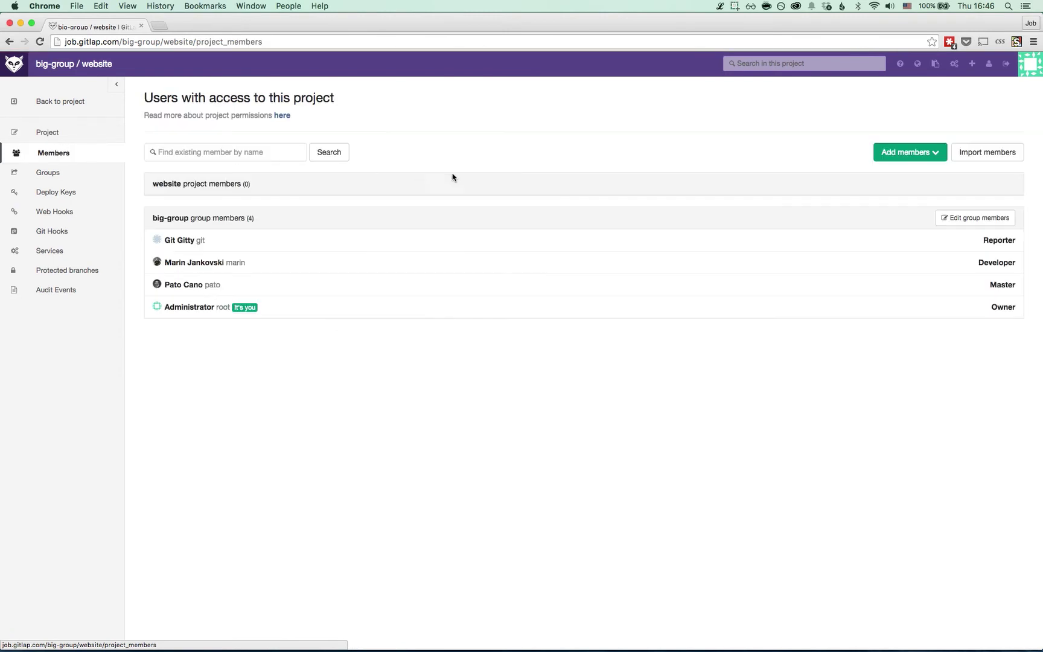
click(907, 155)
click(384, 189)
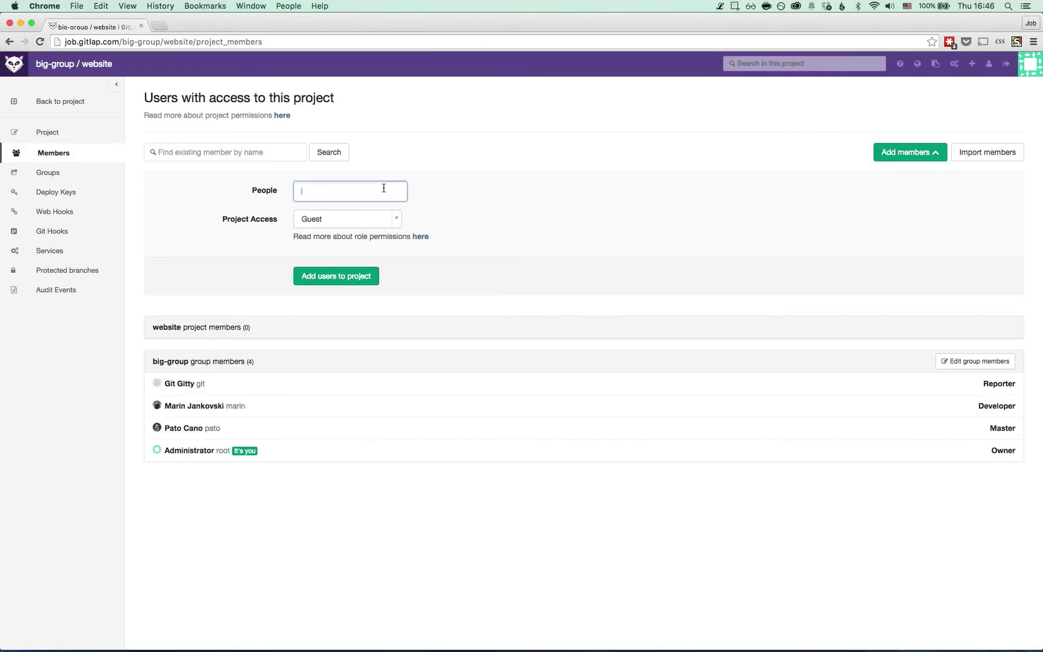
text(marin)
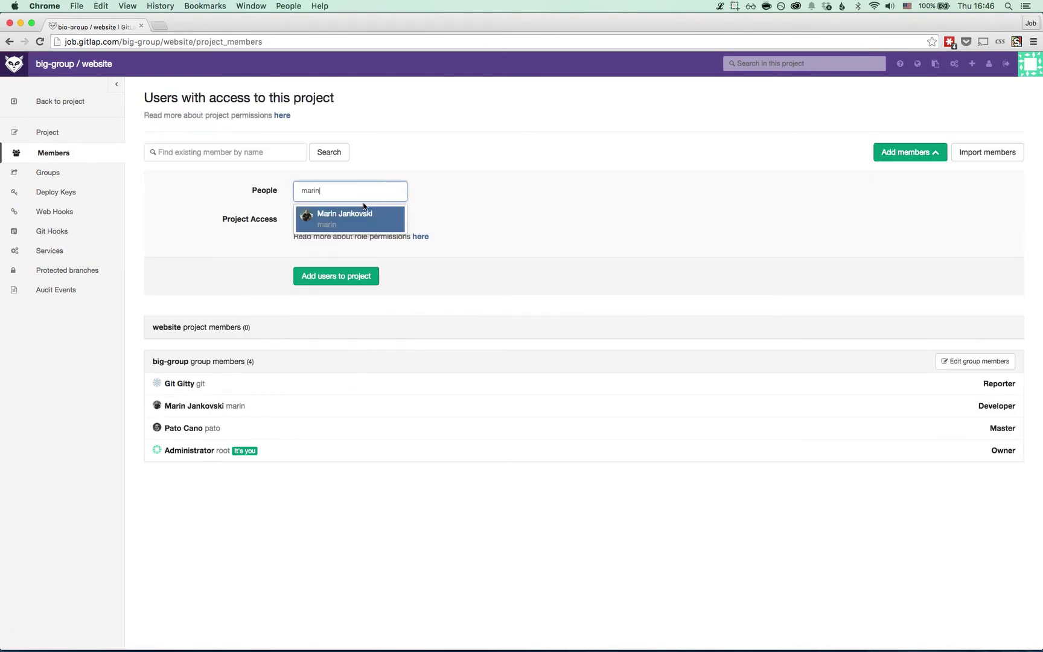
click(361, 216)
click(351, 222)
click(320, 303)
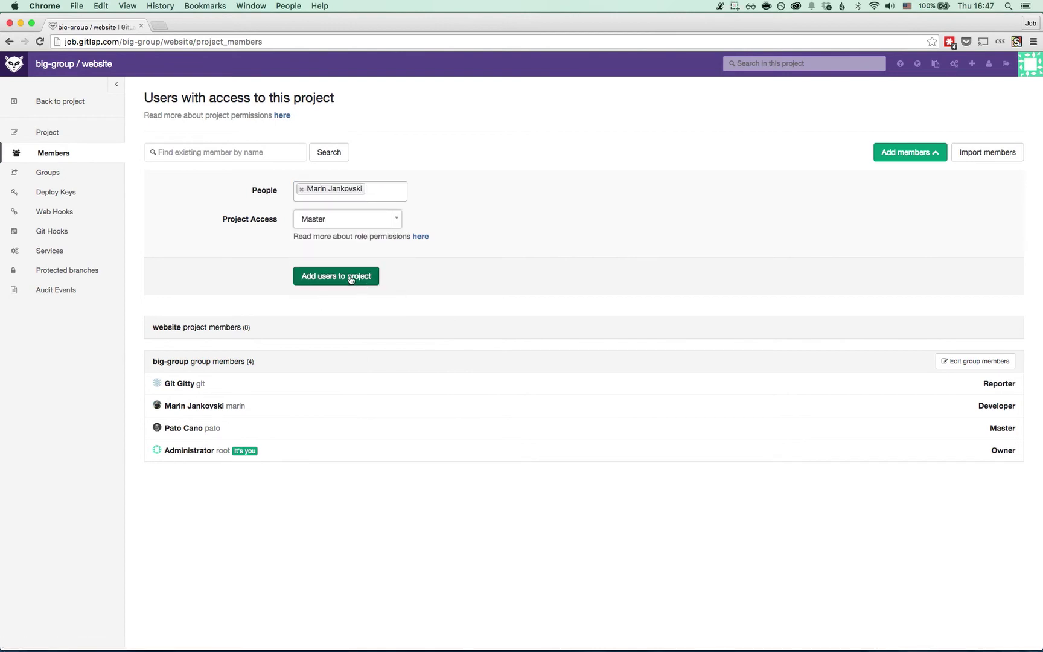
click(350, 276)
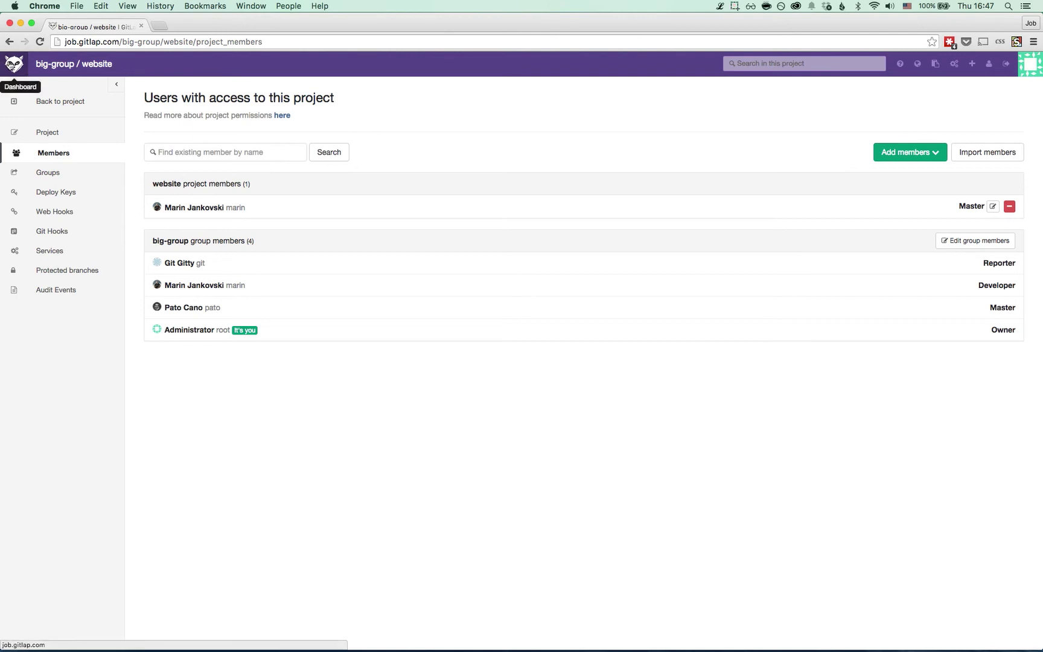
- Share the supermarket_app project with big-group at a maximum access level of Reporter
click(14, 64)
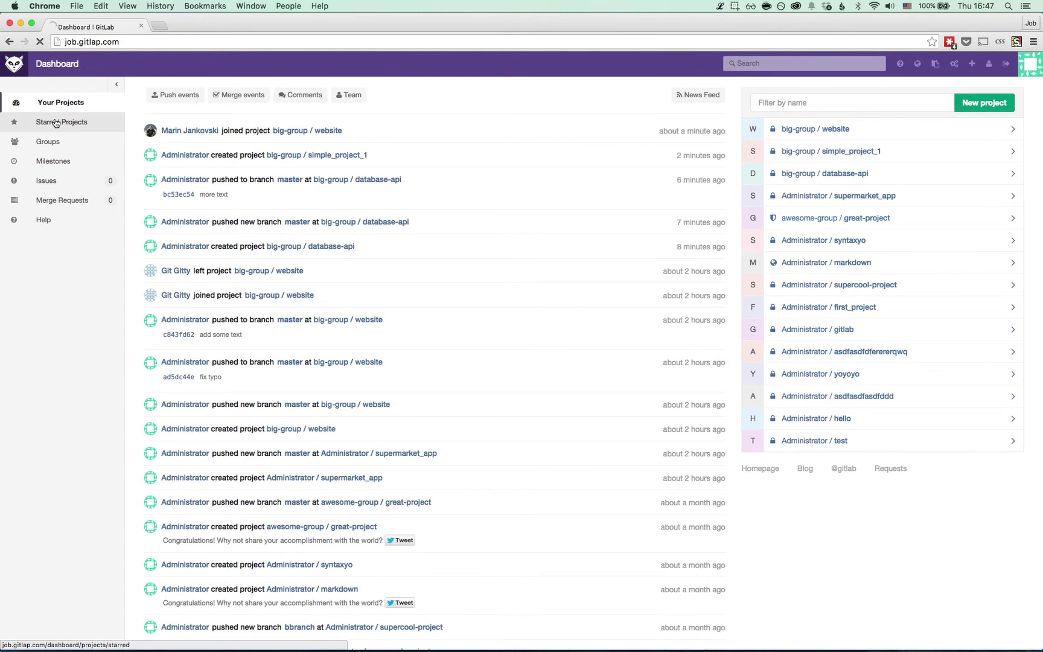
click(870, 202)
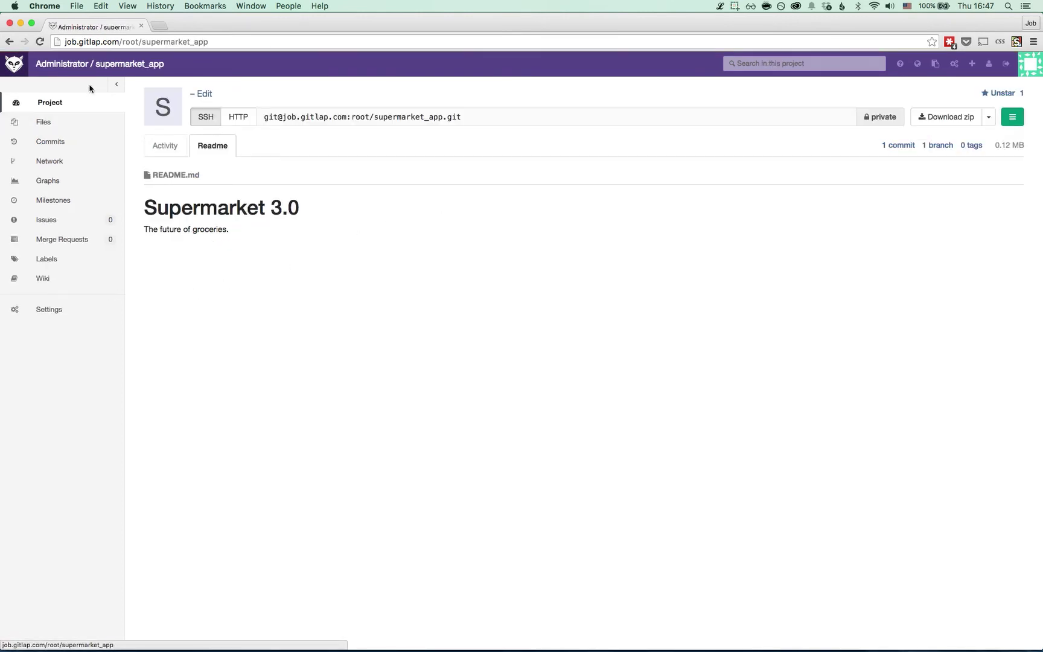
click(49, 310)
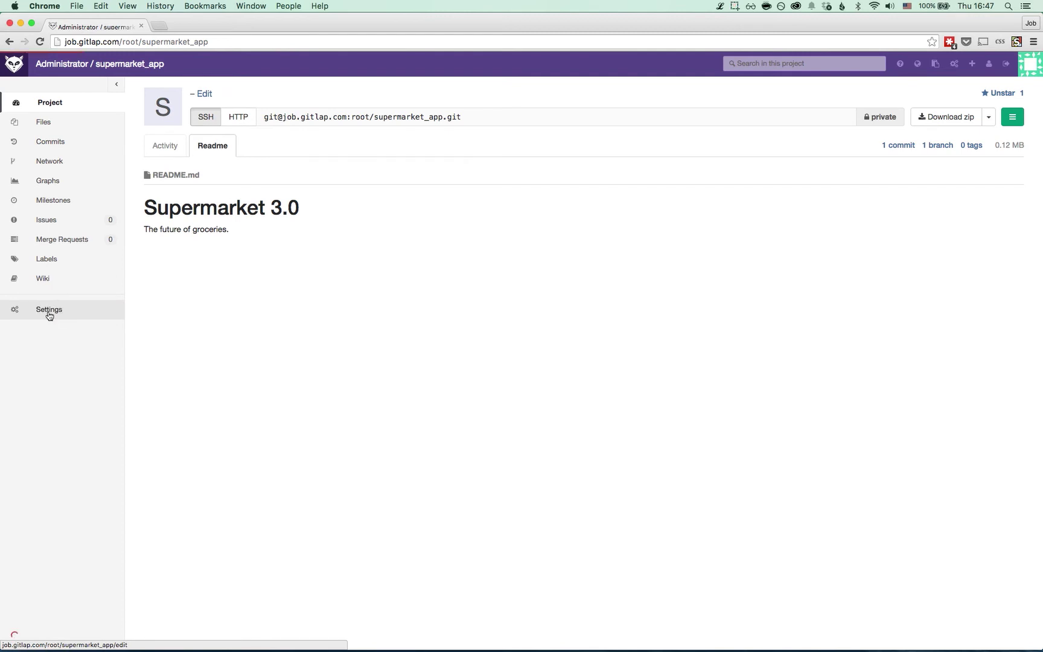
click(47, 180)
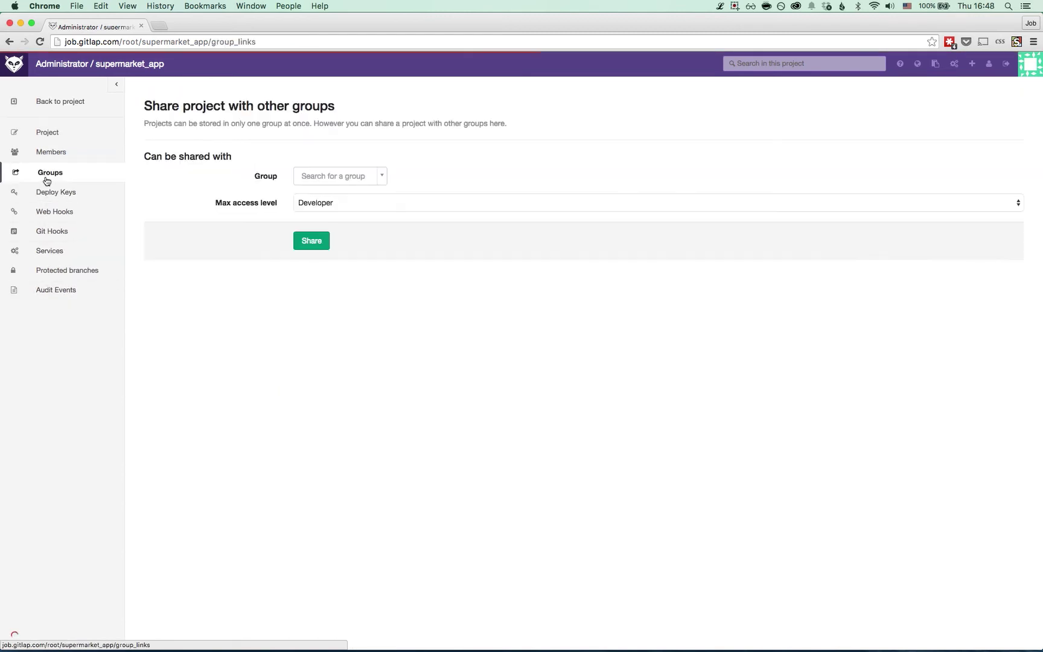
click(369, 179)
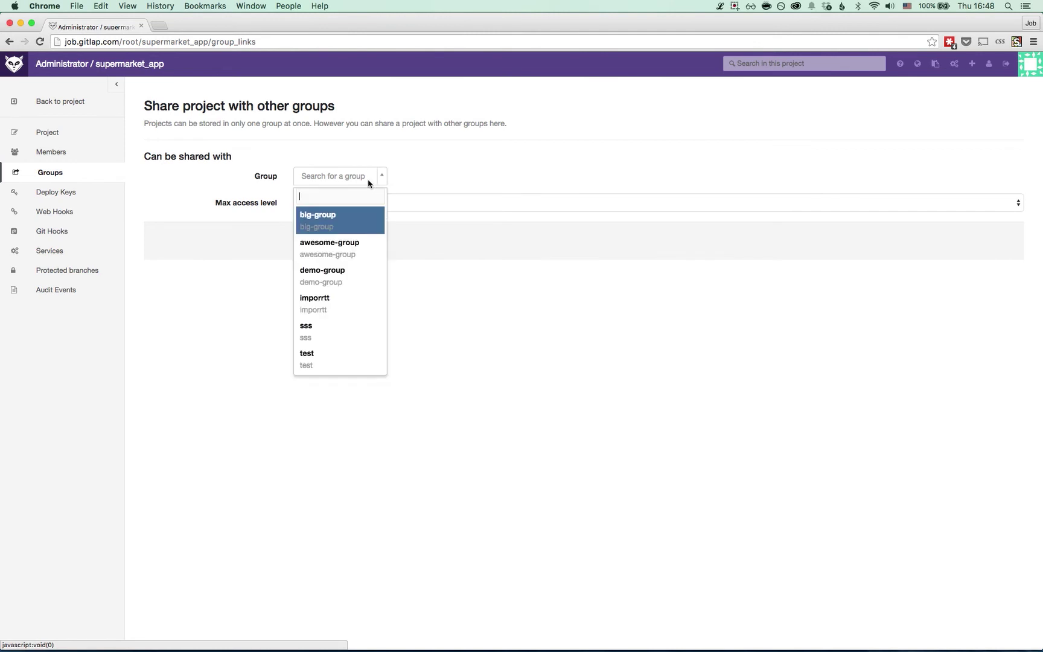
click(343, 223)
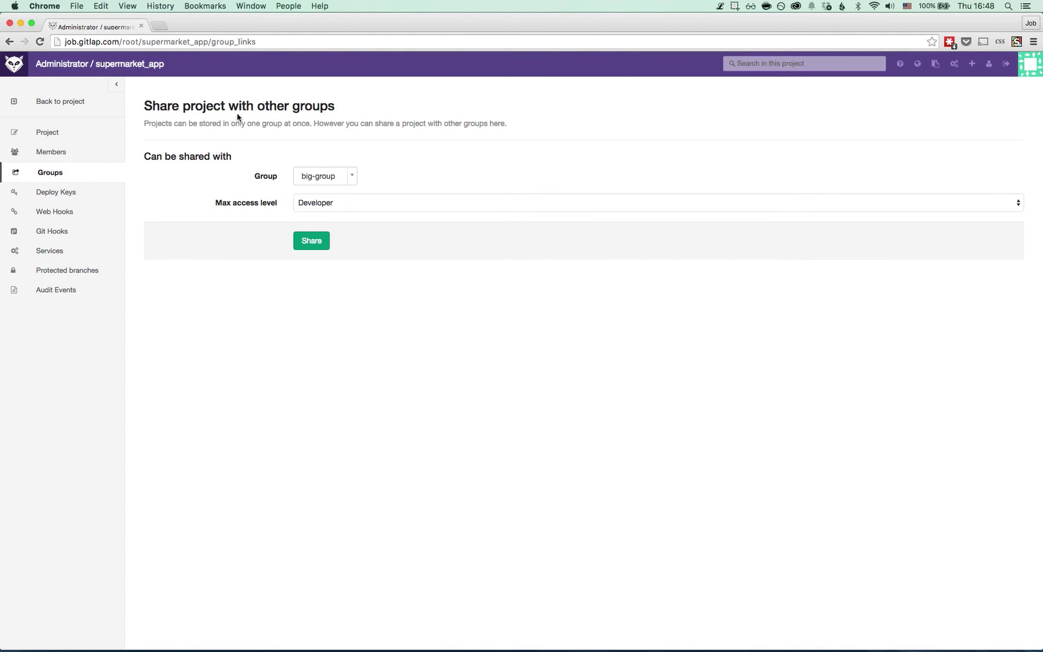
click(349, 203)
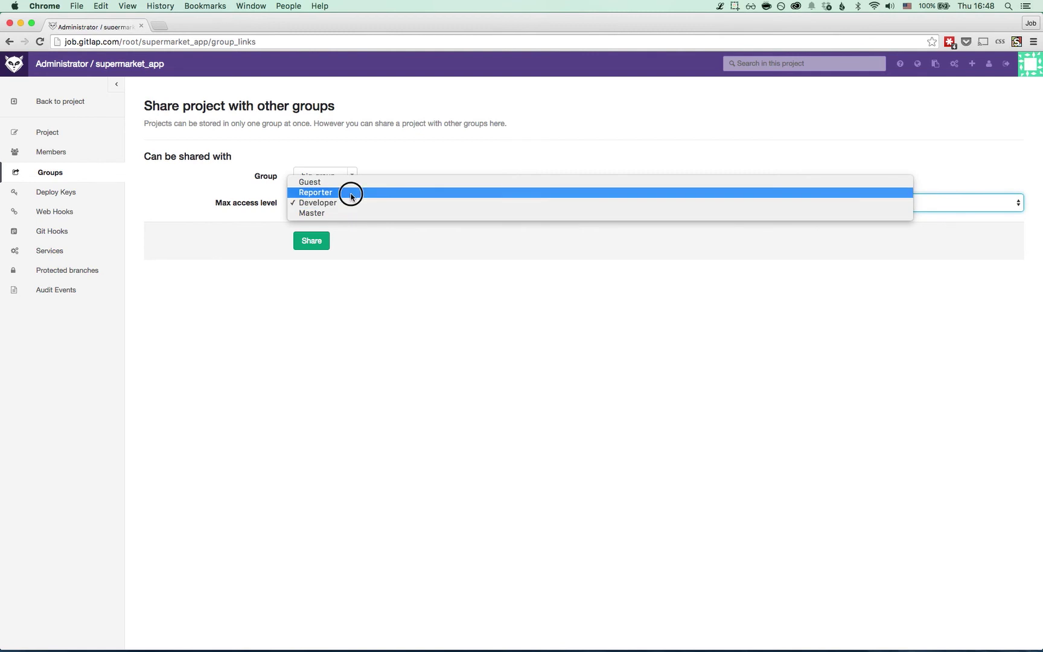
click(349, 192)
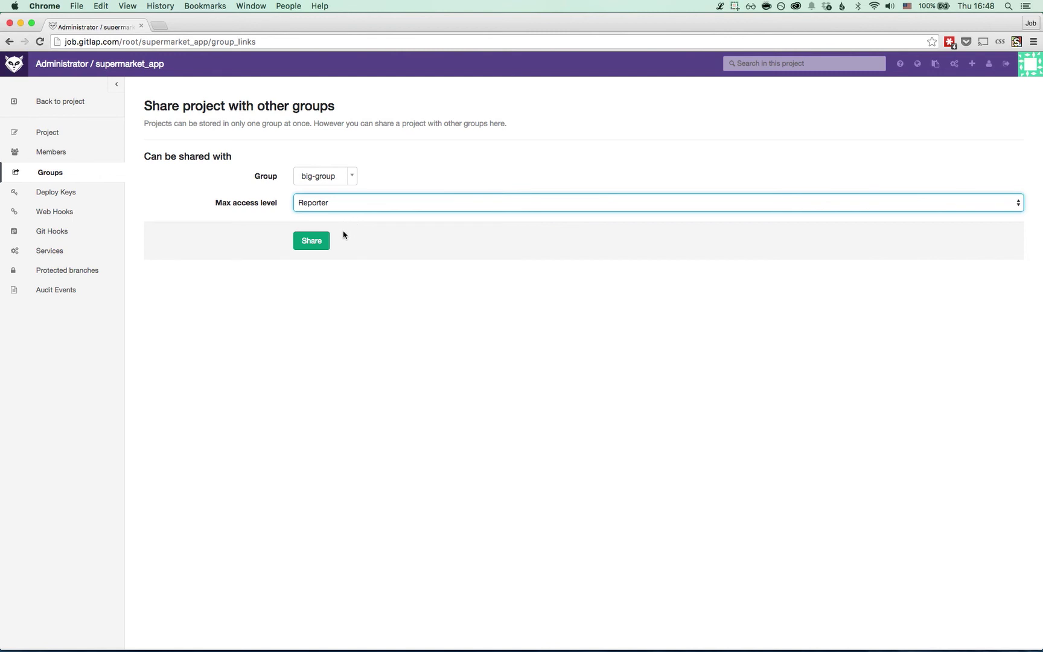
click(319, 245)
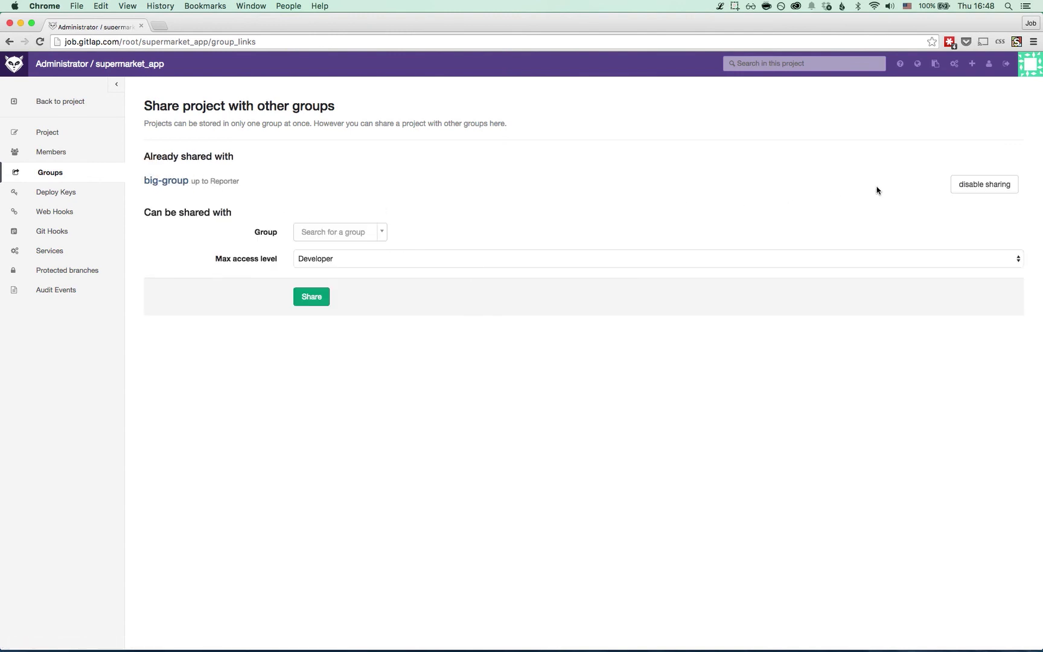
- Check big-group's overview for projects shared with it and review the roles of its members
click(170, 182)
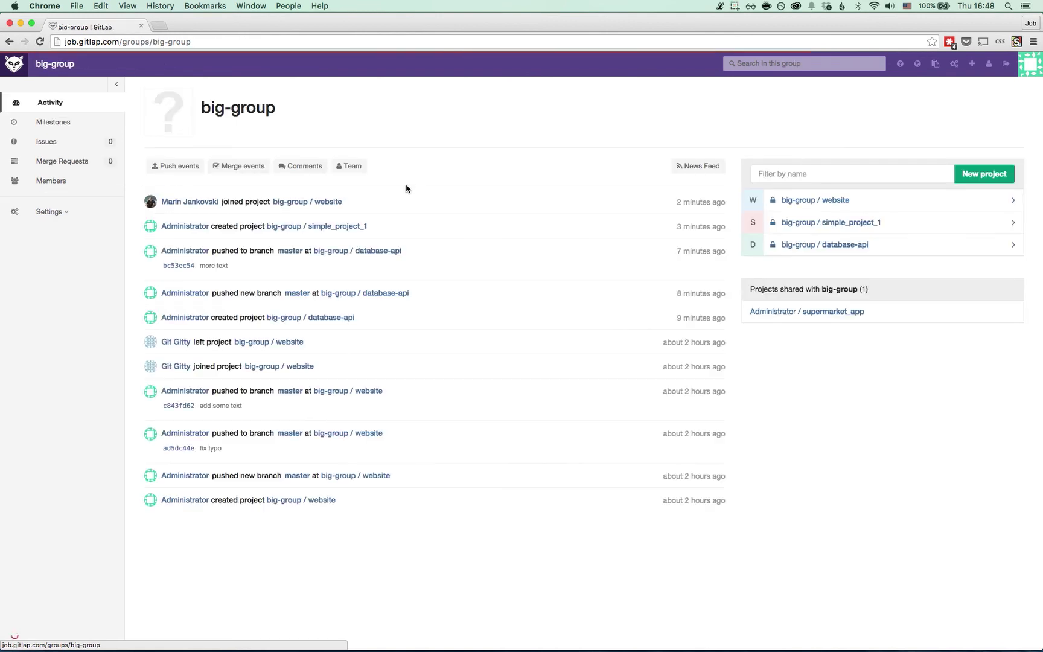
click(70, 183)
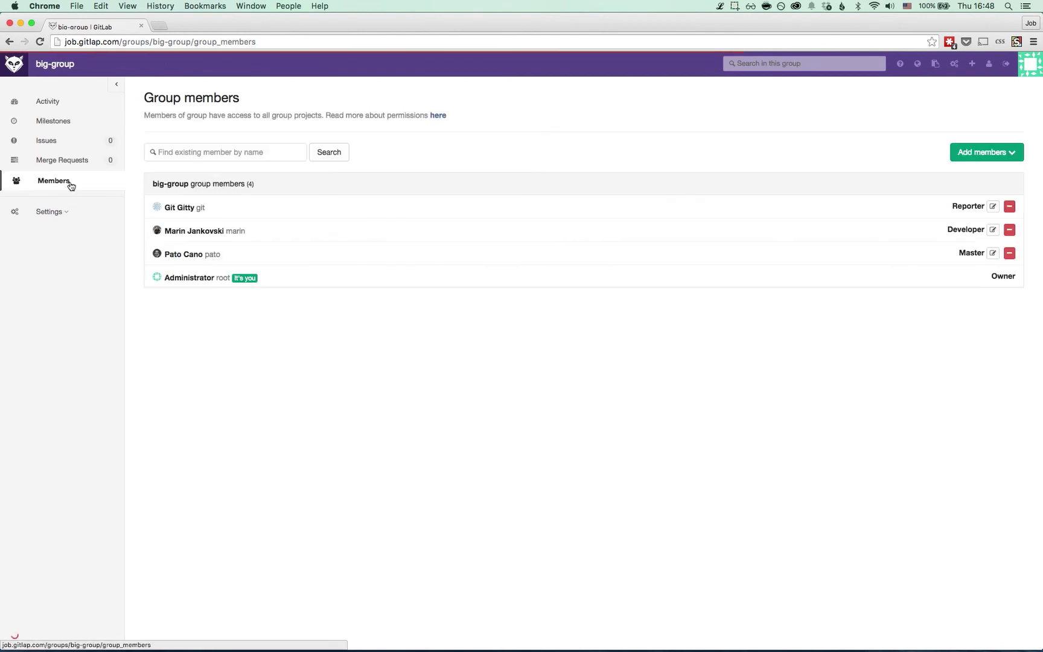
click(11, 42)
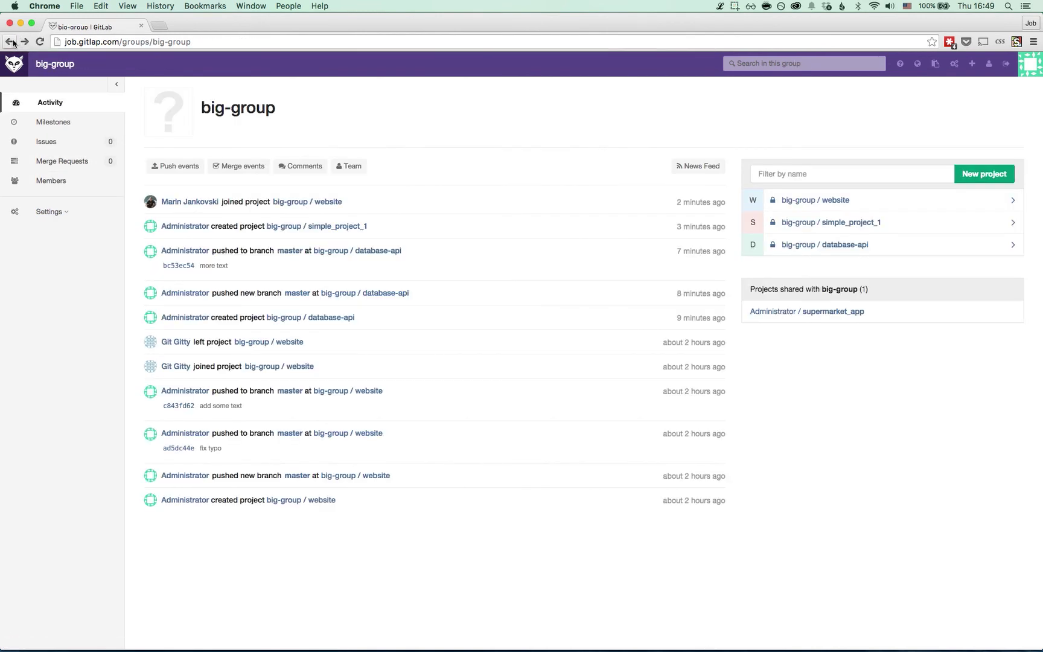
- Examine supermarket_app's member list, comparing its direct project members with those who have access through big-group
click(13, 43)
click(75, 155)
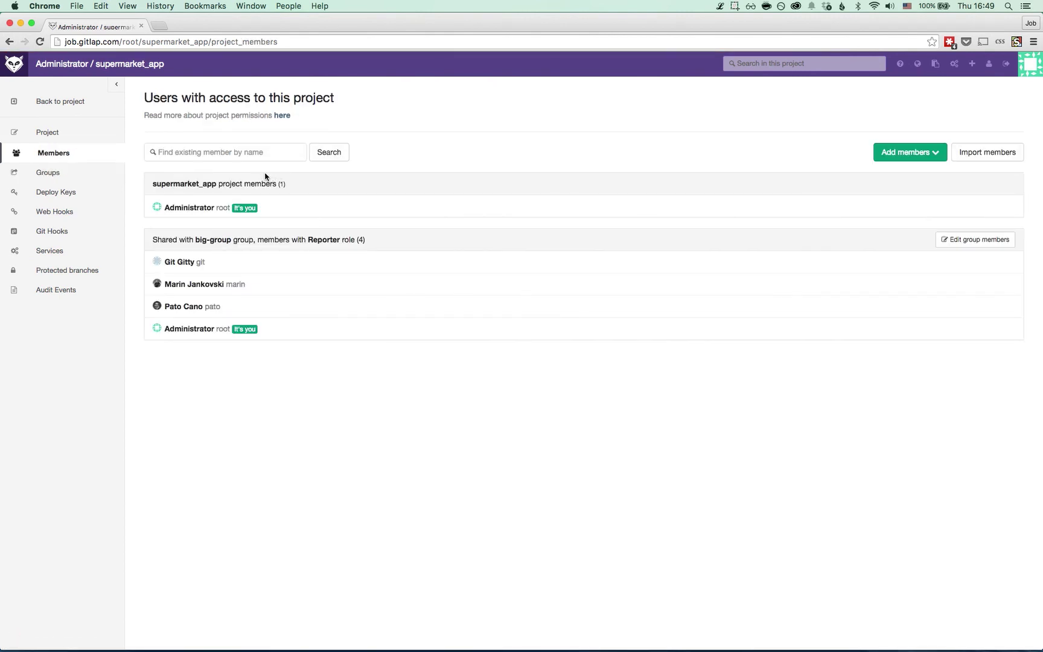
drag(161, 184, 270, 187)
click(290, 193)
drag(176, 242, 250, 240)
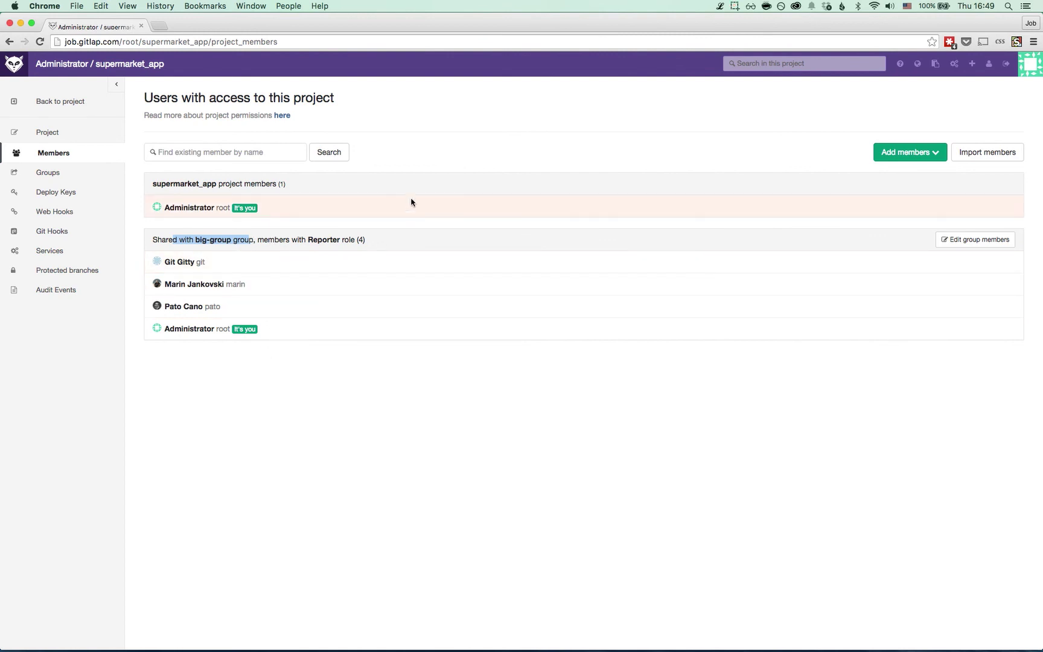
click(431, 128)
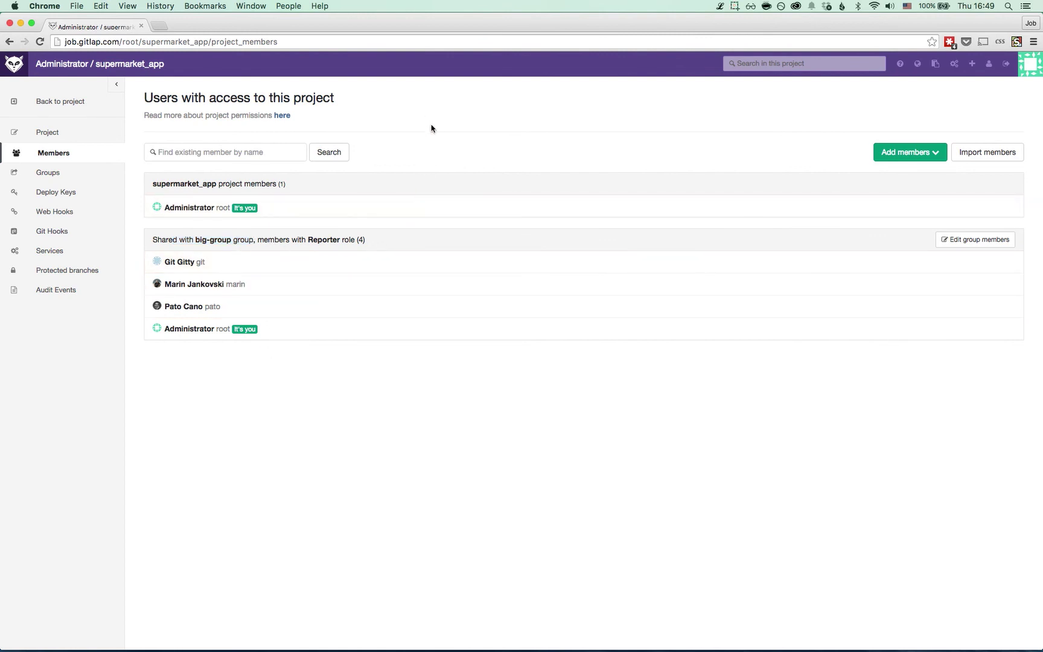